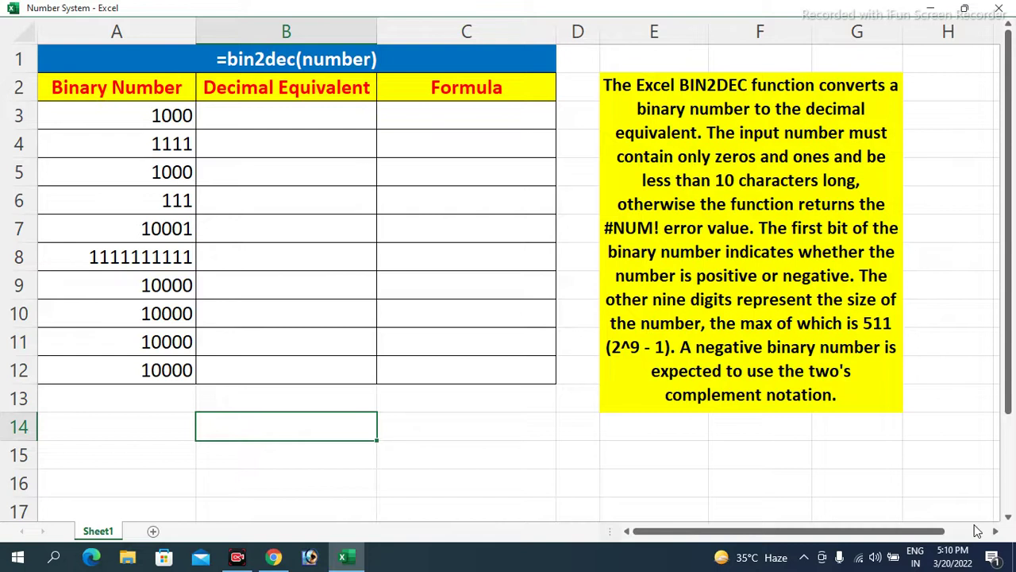
Step: Enter =BIN2DEC(10001111) in B14 so it returns 143
click(254, 115)
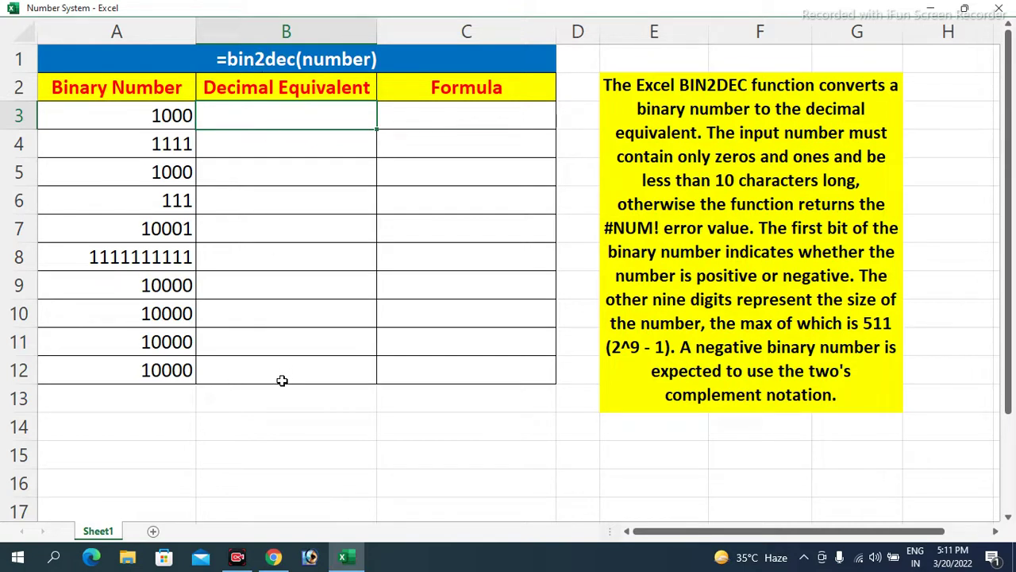
click(285, 443)
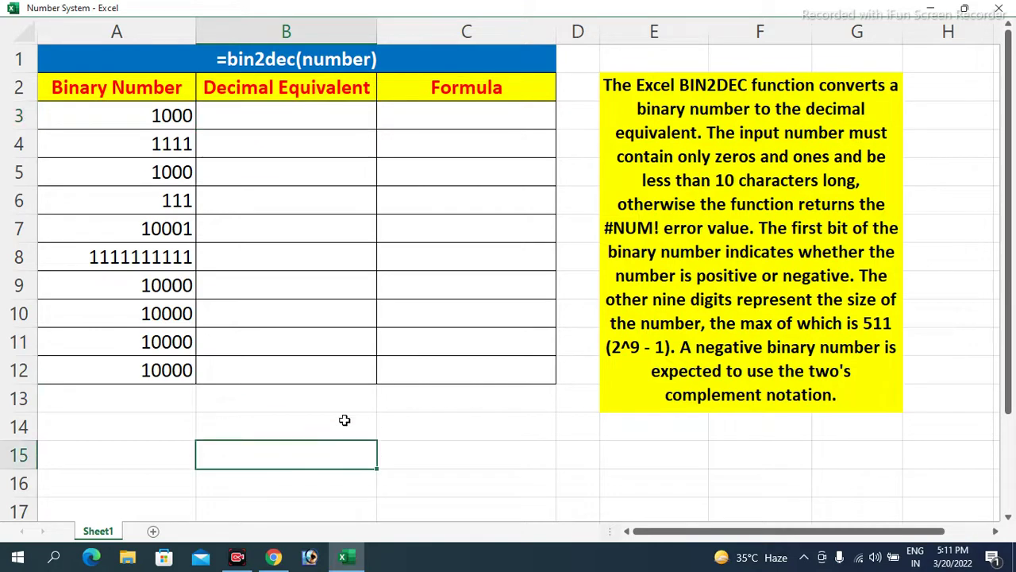
click(314, 420)
text(=bin2dec)
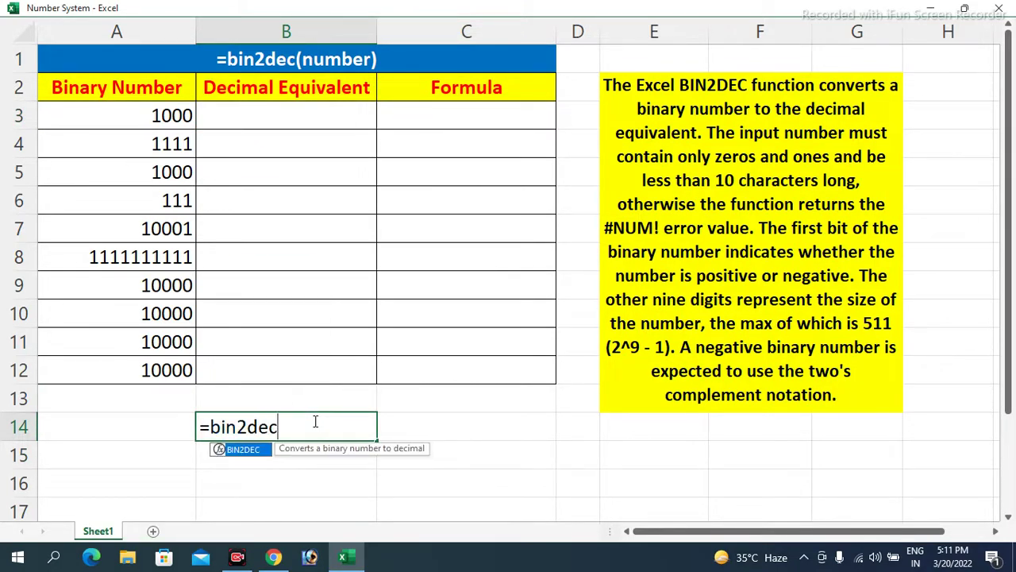
text(()
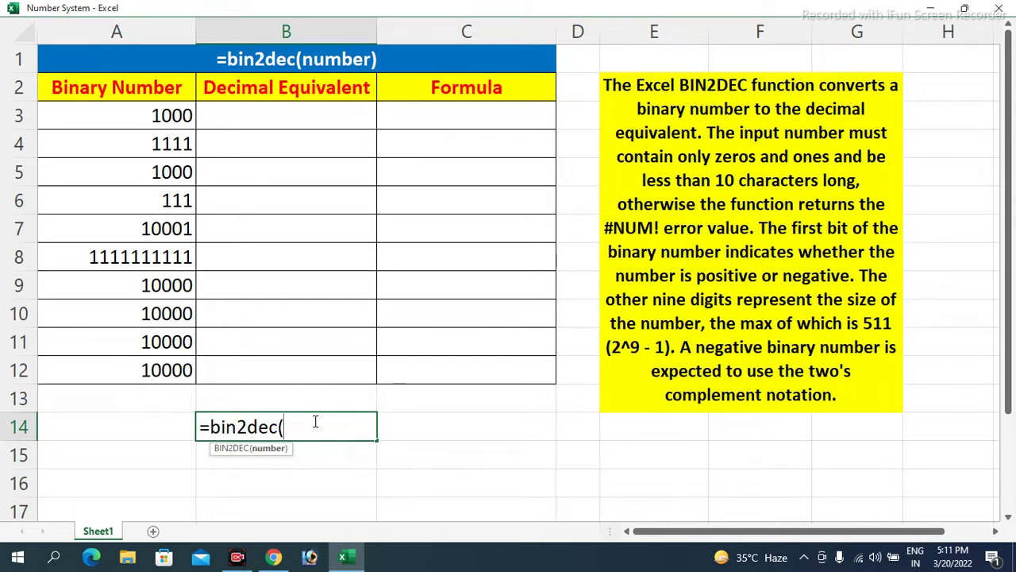
text(10001111)
text())
key(Escape)
key(Return)
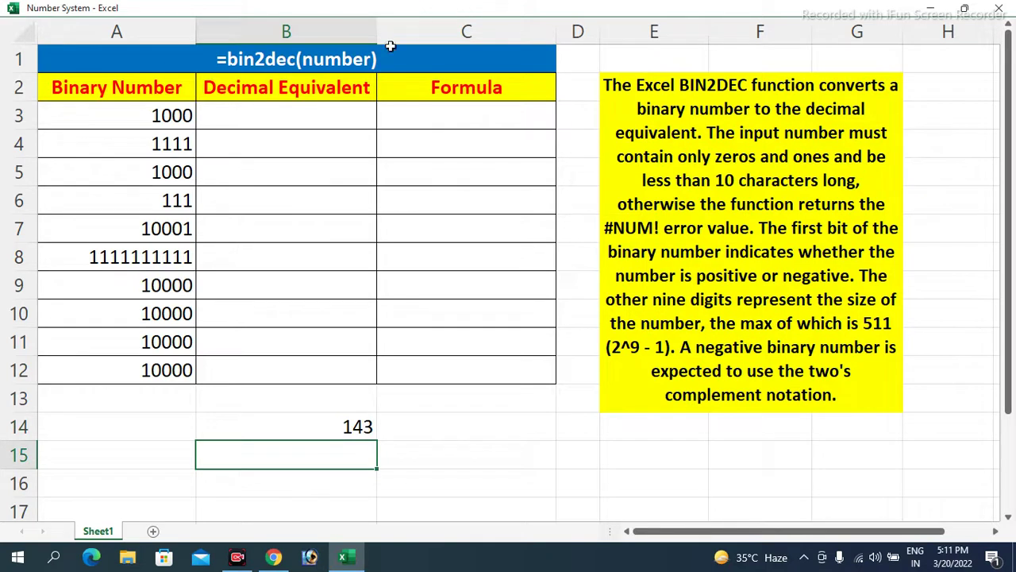
click(339, 426)
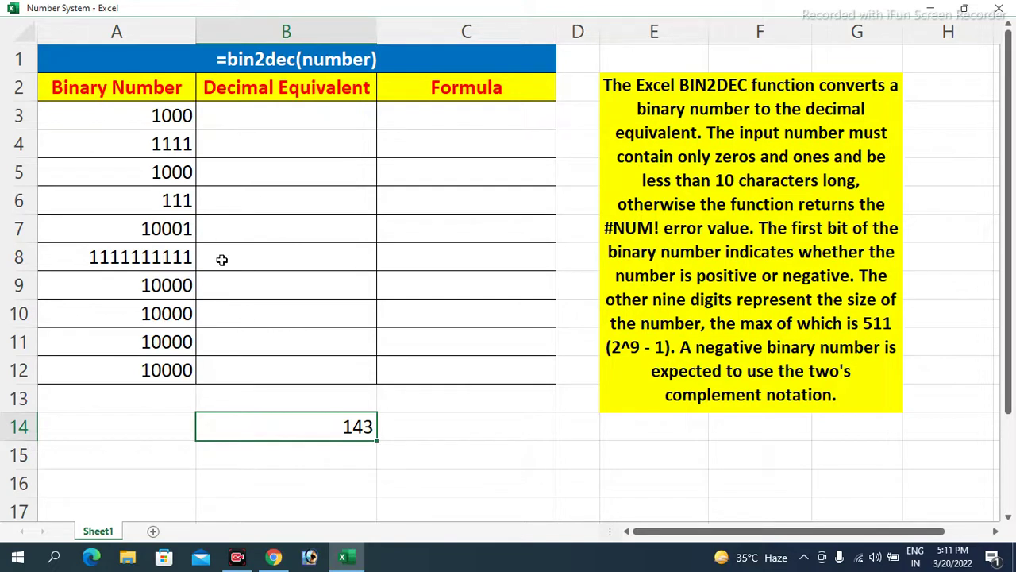
Step: Select B3:B12 and enter =BIN2DEC(A3) into all of them at once with Ctrl+Enter
drag(168, 114, 162, 373)
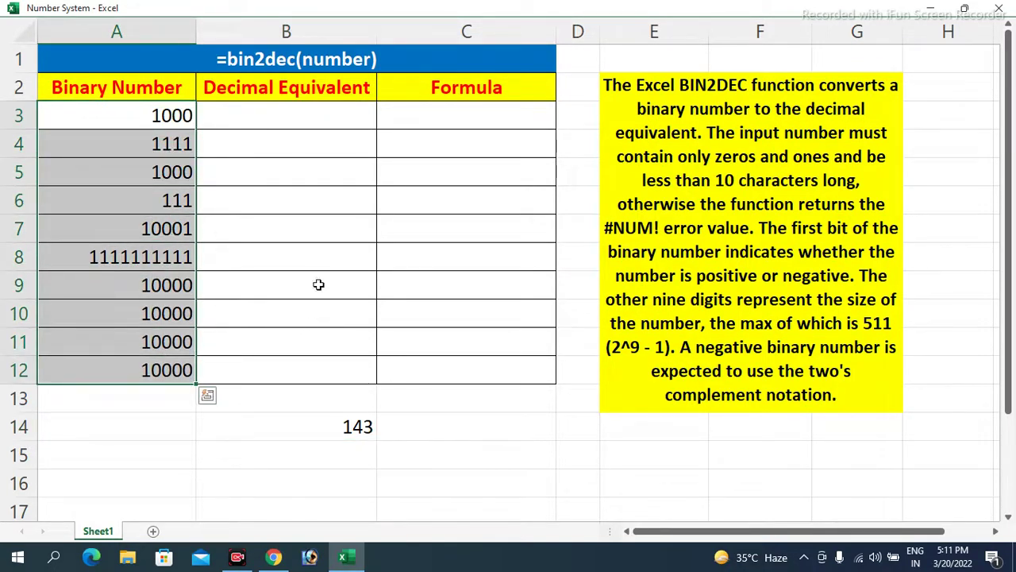
drag(310, 115, 304, 368)
click(334, 217)
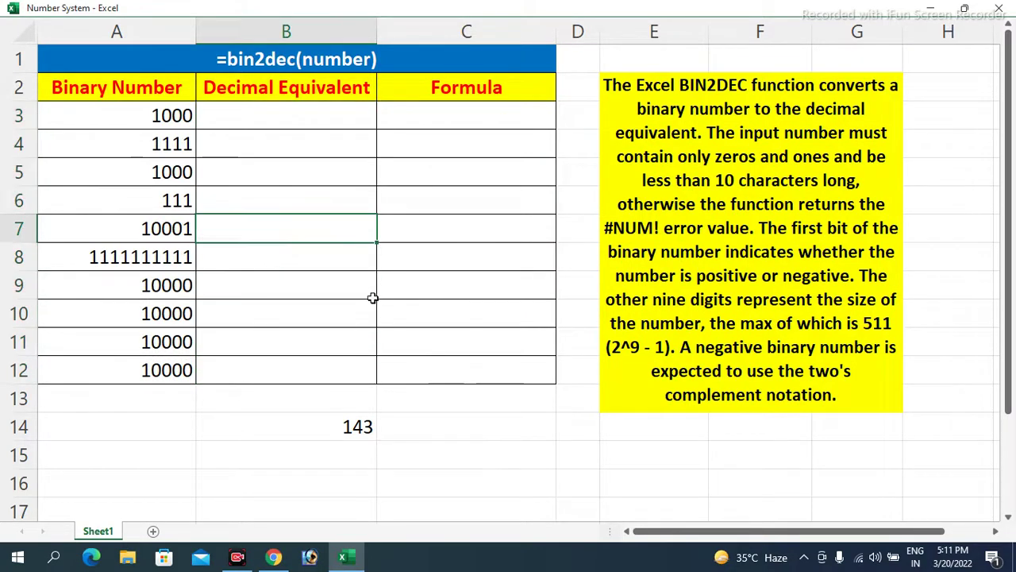
drag(331, 111, 341, 366)
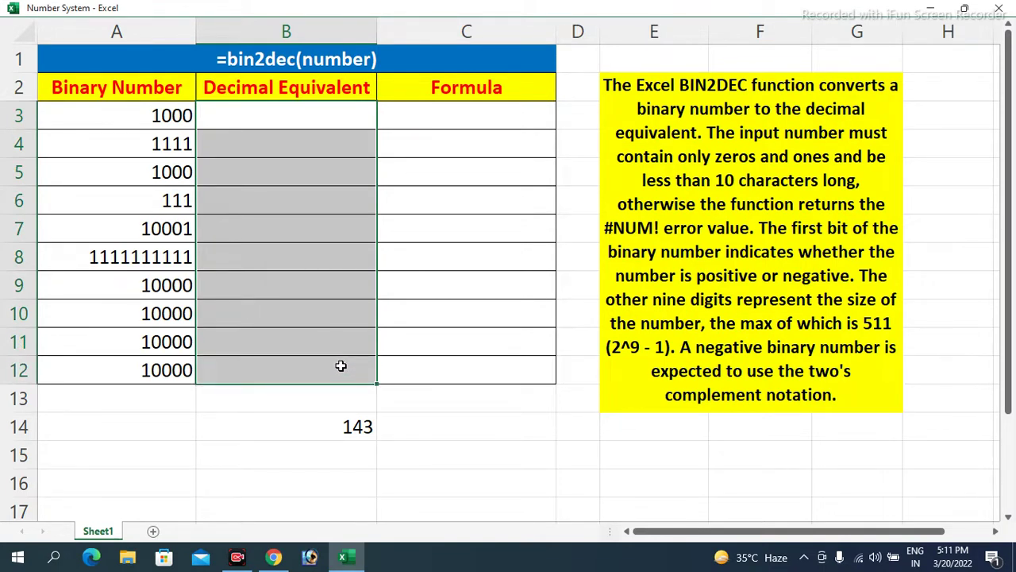
text(=)
text(bin2dec)
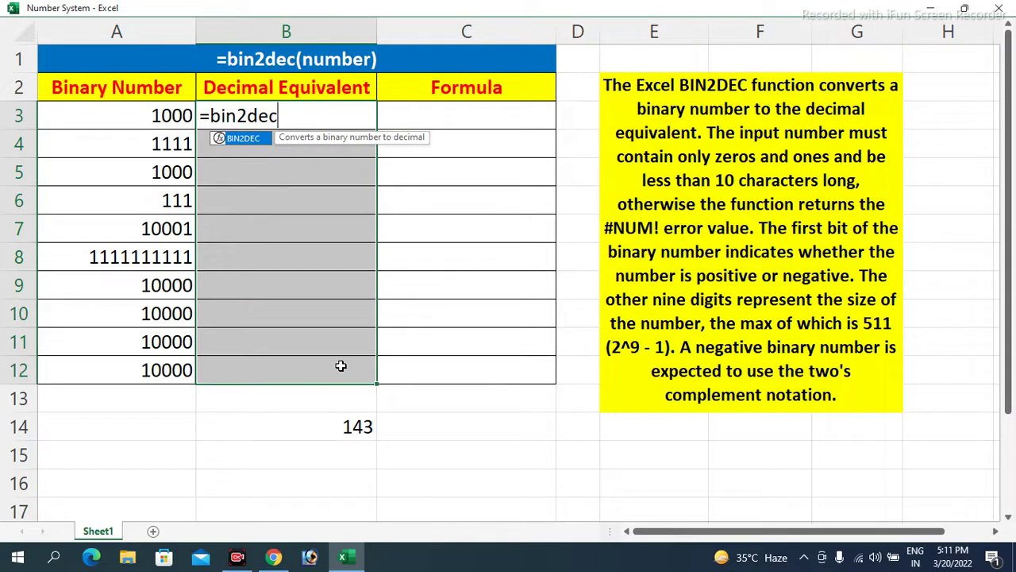
text(()
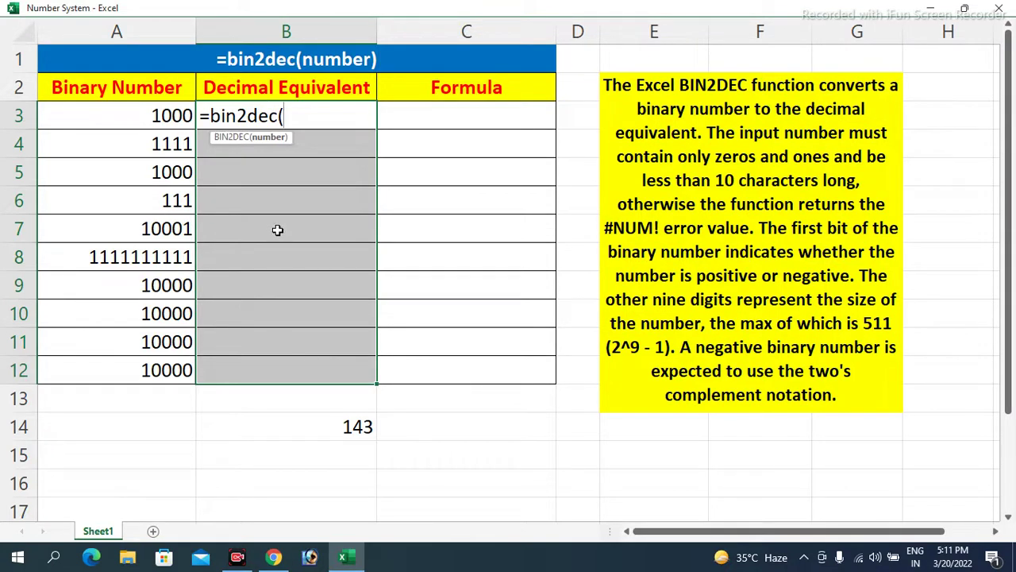
click(164, 116)
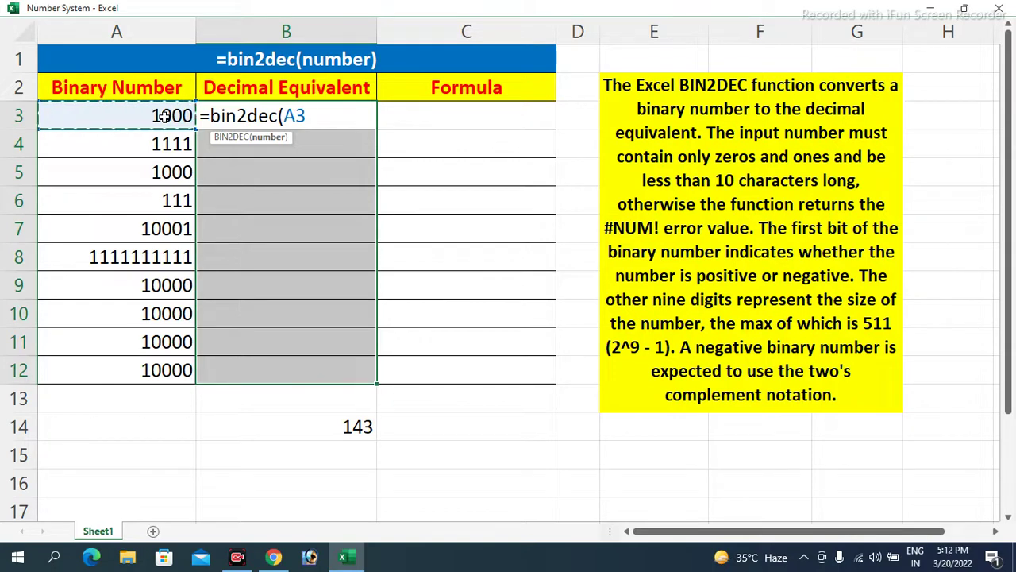
text())
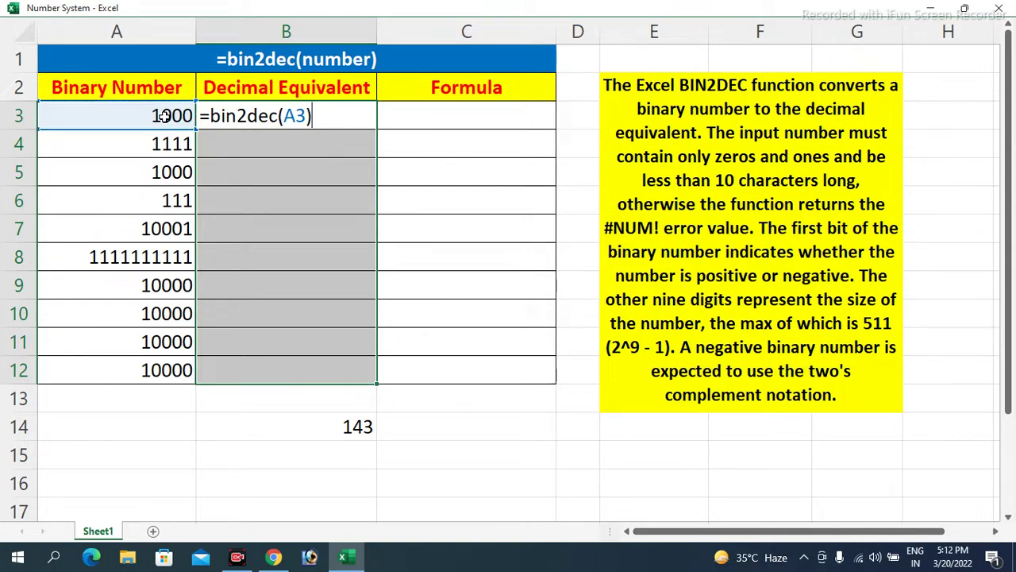
key(ctrl+Return)
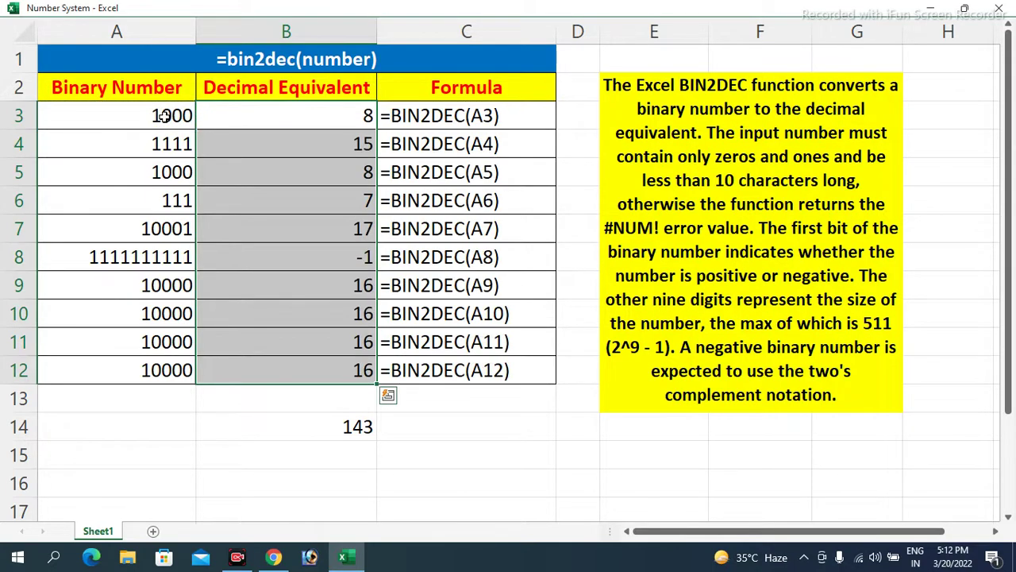
Step: Check the converted values in B3 and B4 against column A, then reselect B3:B12
click(132, 115)
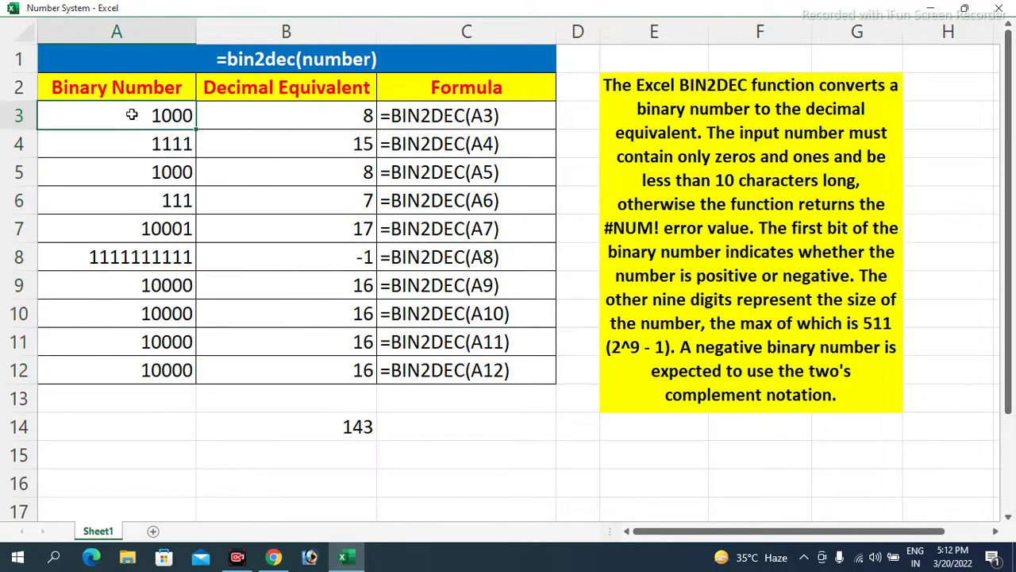
click(267, 114)
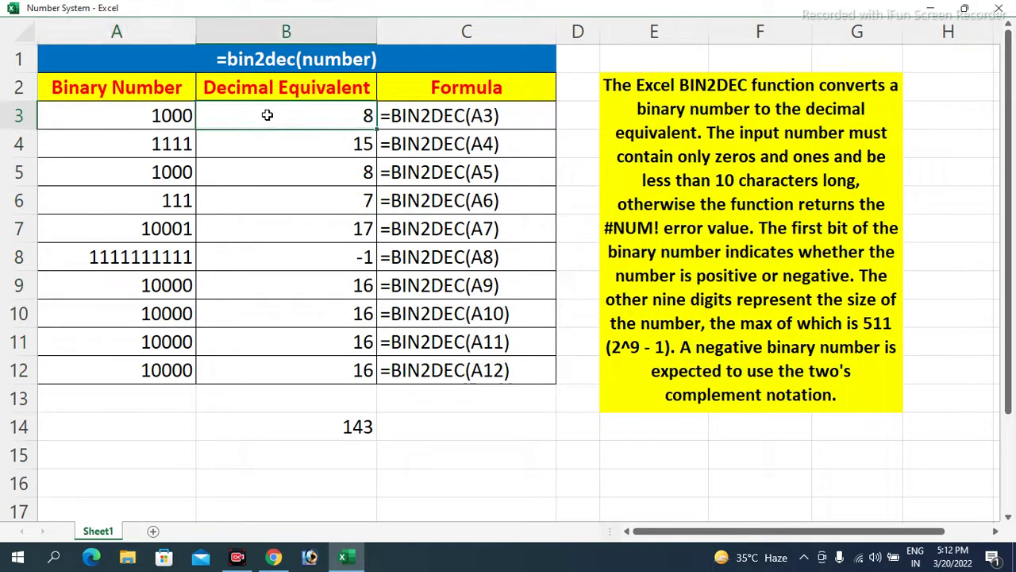
click(163, 149)
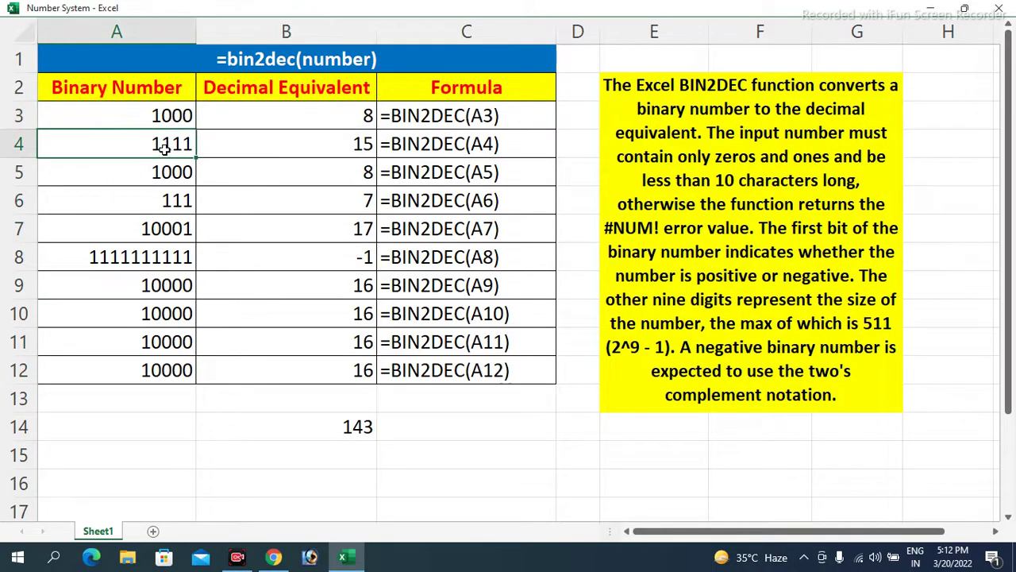
click(287, 146)
drag(302, 108, 309, 377)
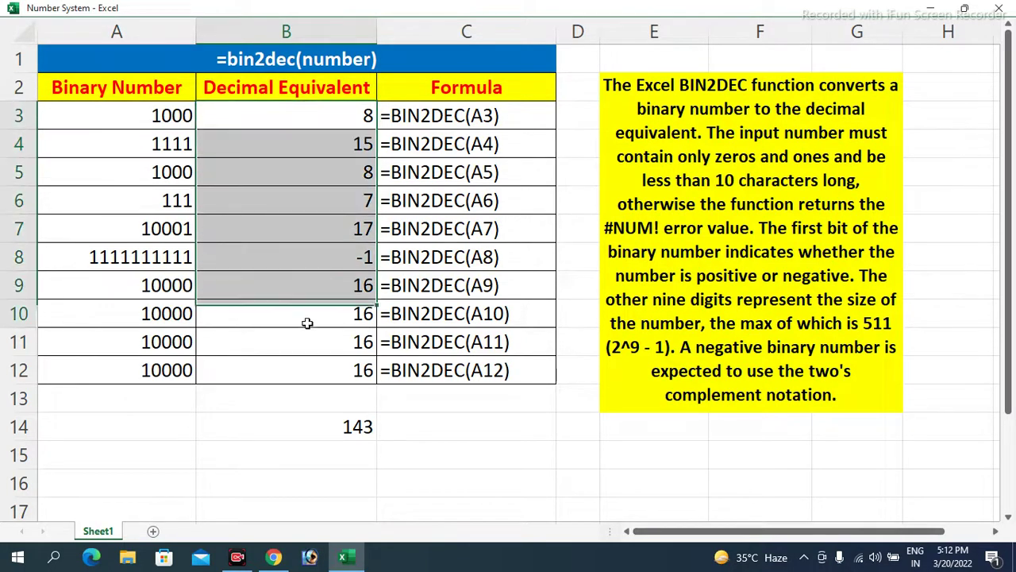
Step: Clear B3:B12 and enter =BIN2DEC(A3) in B3 alone
key(Delete)
click(288, 123)
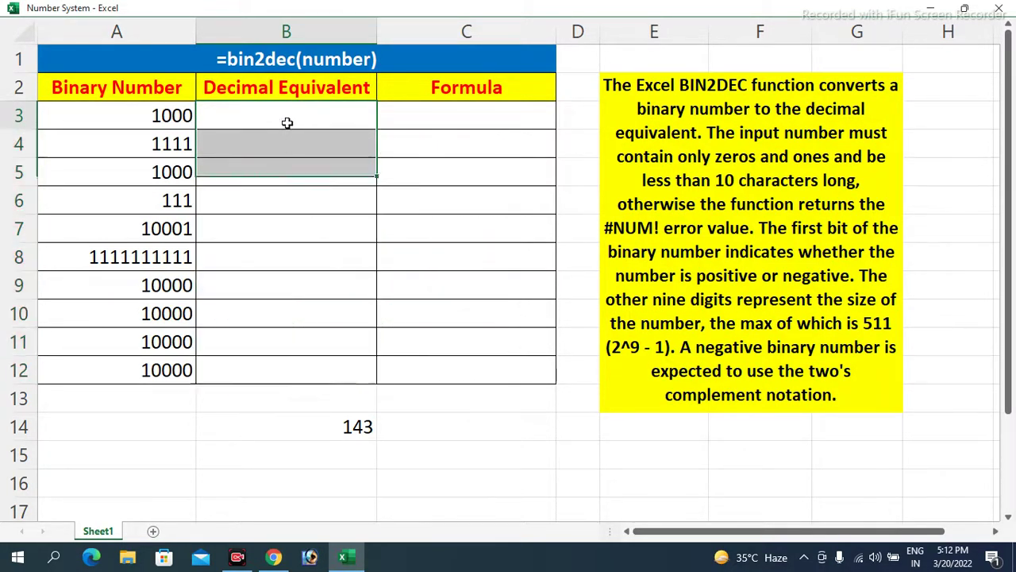
text(=)
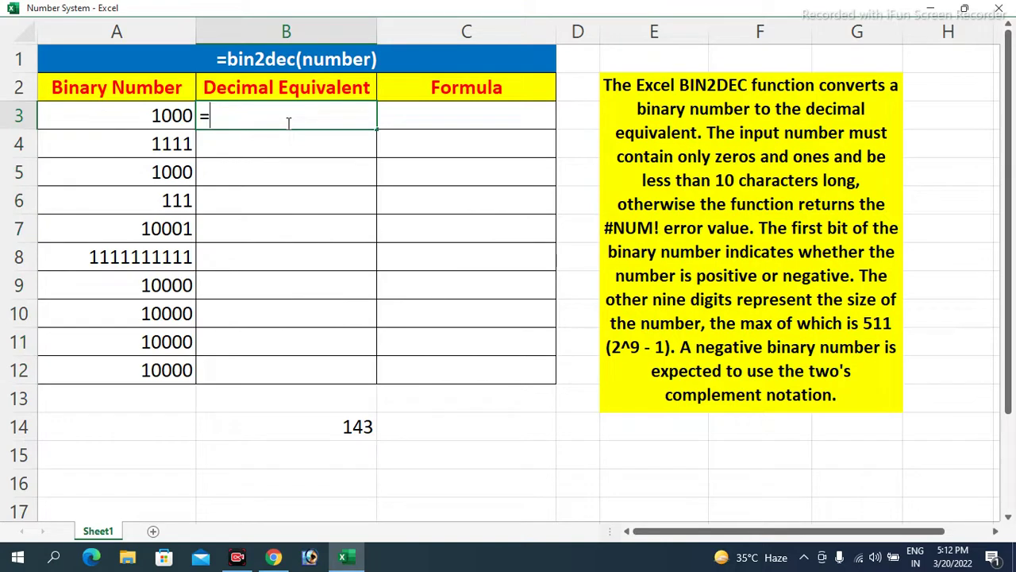
text(bin2dec()
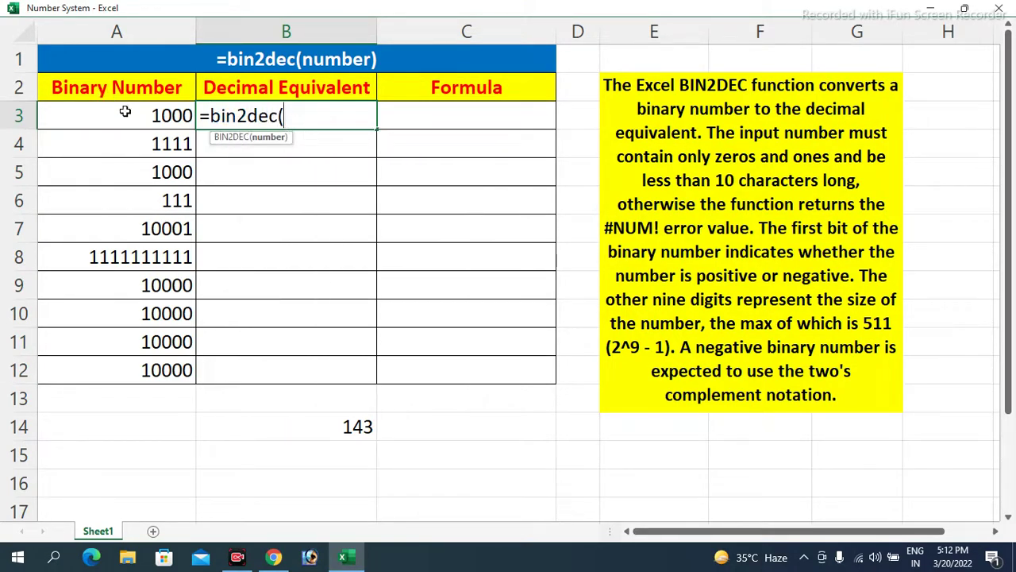
click(125, 113)
text())
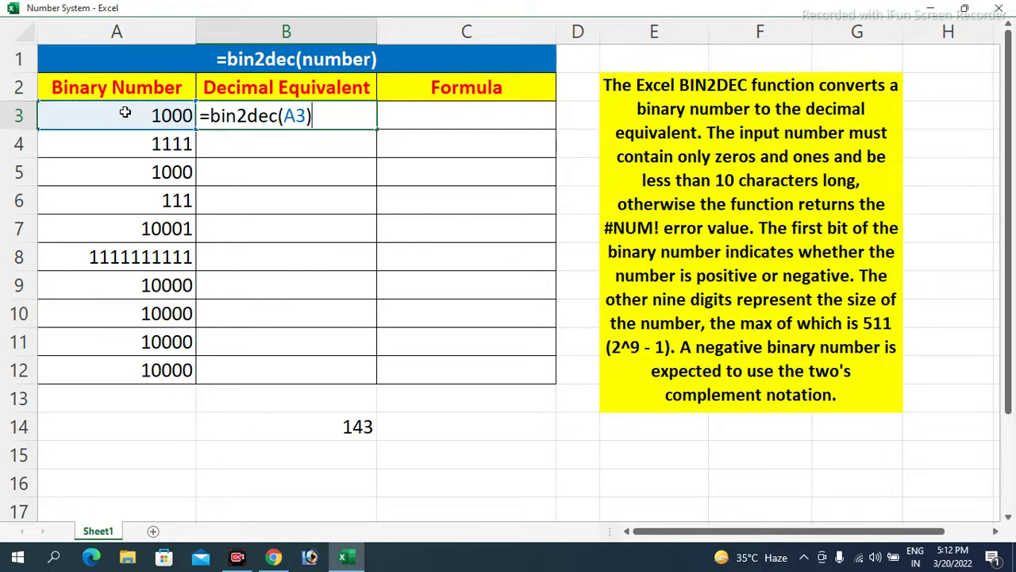
key(Return)
Step: Select B3 down to B12 and fill the formula down with Ctrl+D
key(Up)
key(shift+Down)
key(shift+Down)
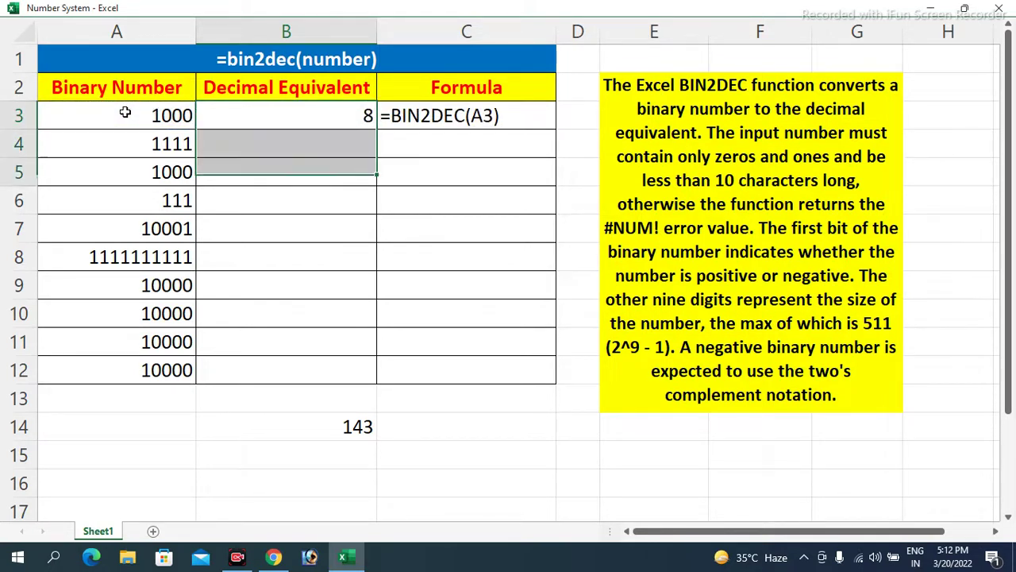
key(shift+Down)
key(shift+Down)
key(shift+Down)
key(shift+Down)
key(shift+Down)
key(shift+Down)
key(shift+Down)
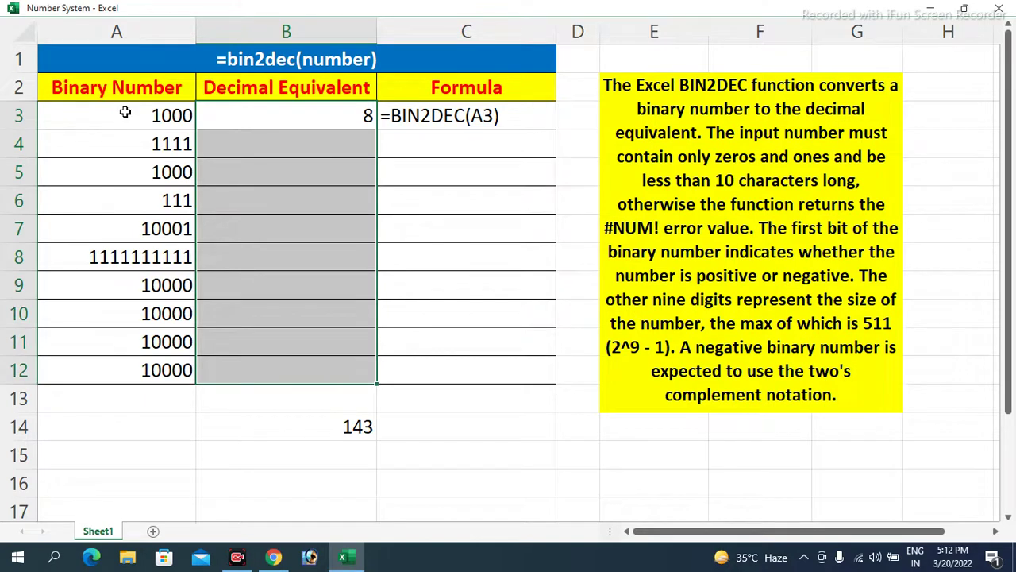
key(ctrl+d)
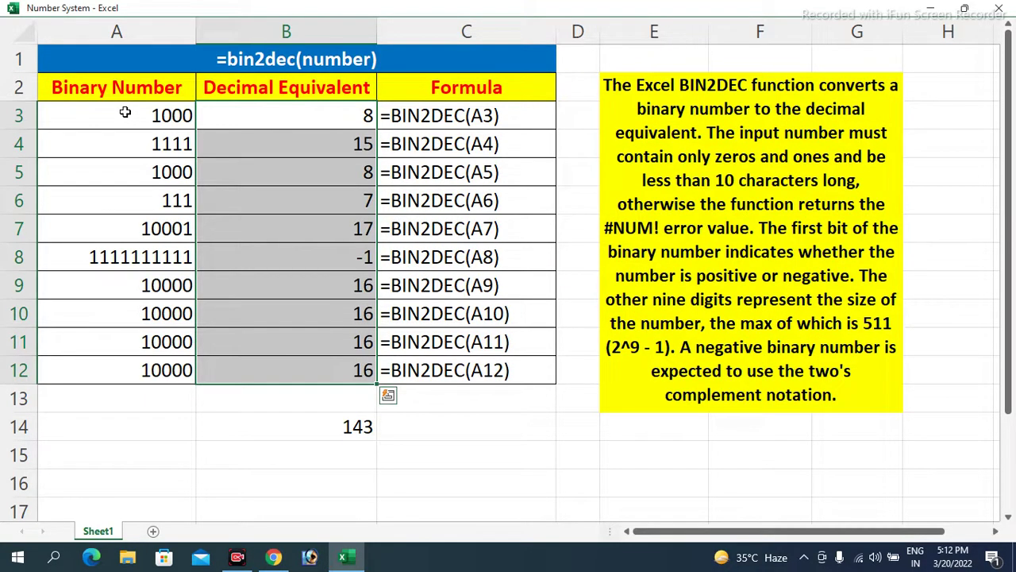
click(215, 179)
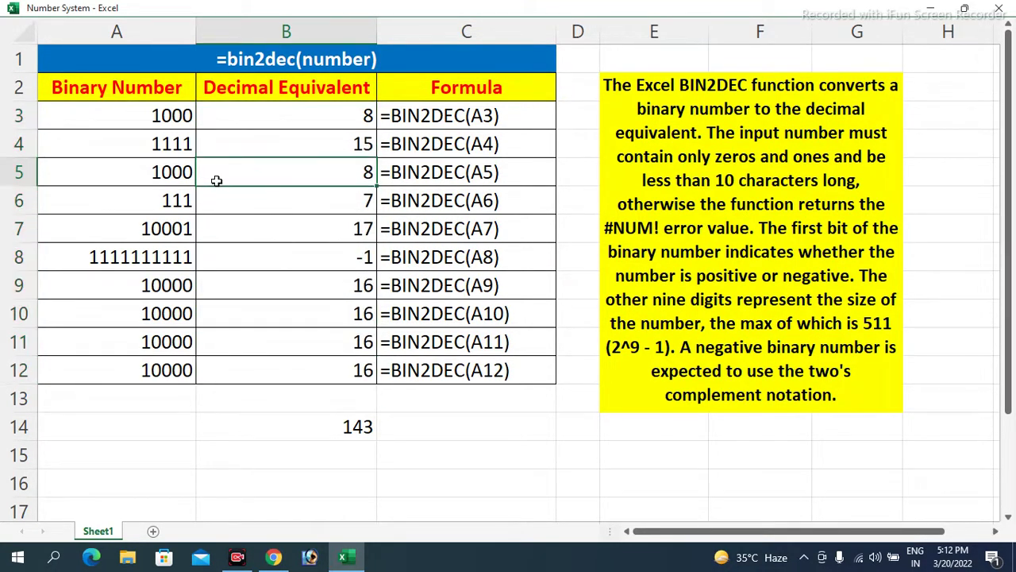
drag(159, 118, 170, 373)
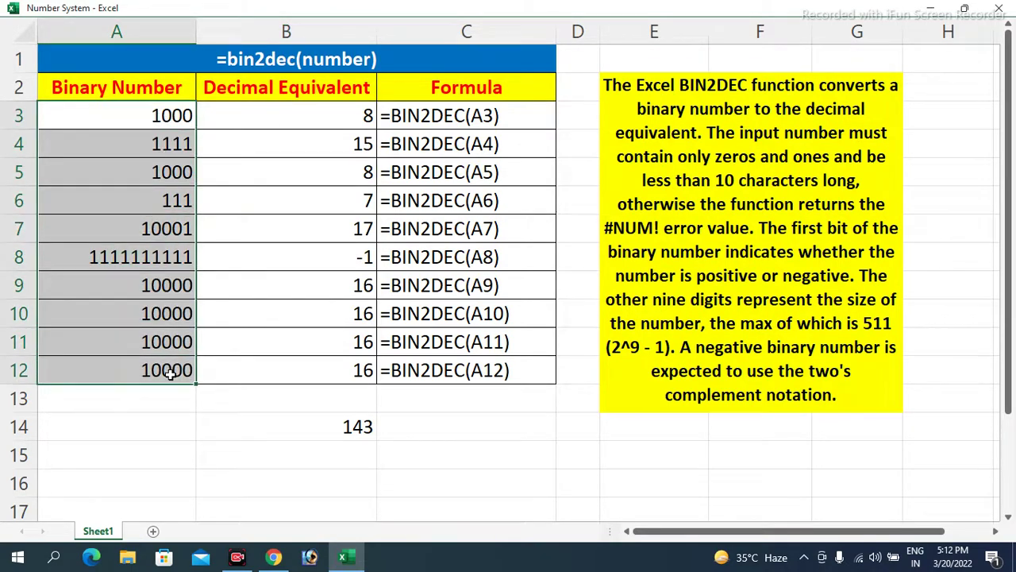
click(155, 256)
text(1111111111111)
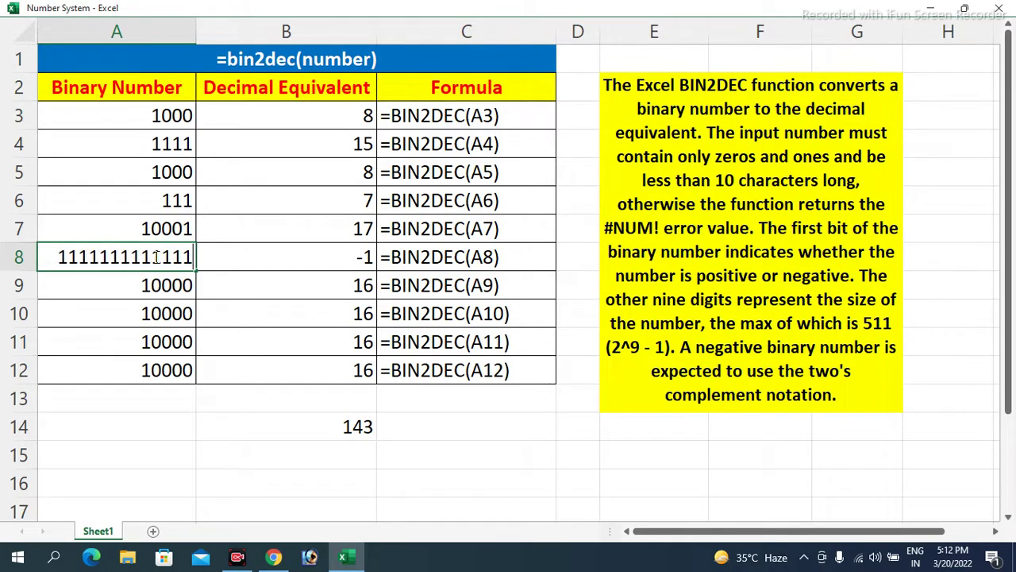
key(Return)
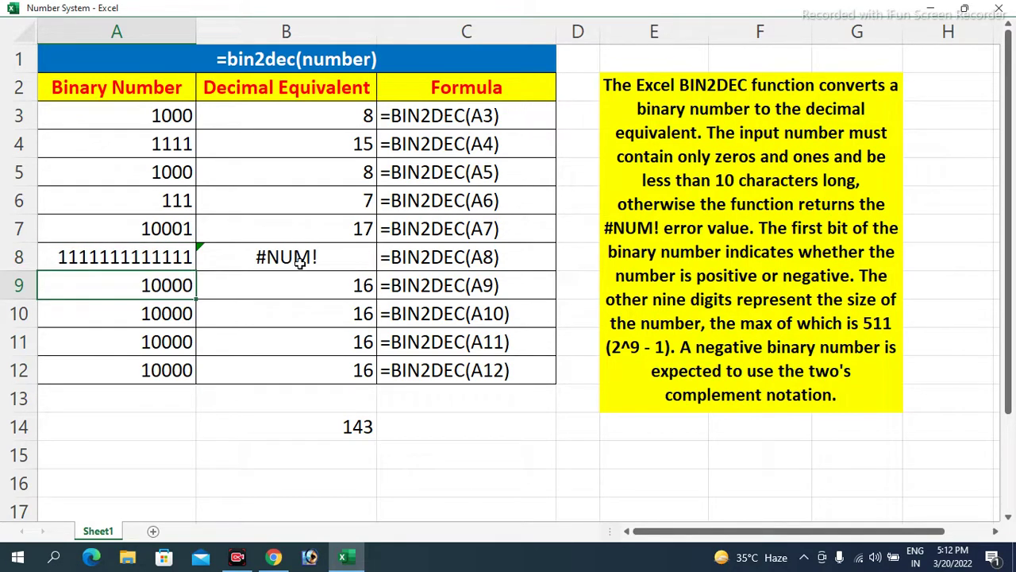
click(301, 262)
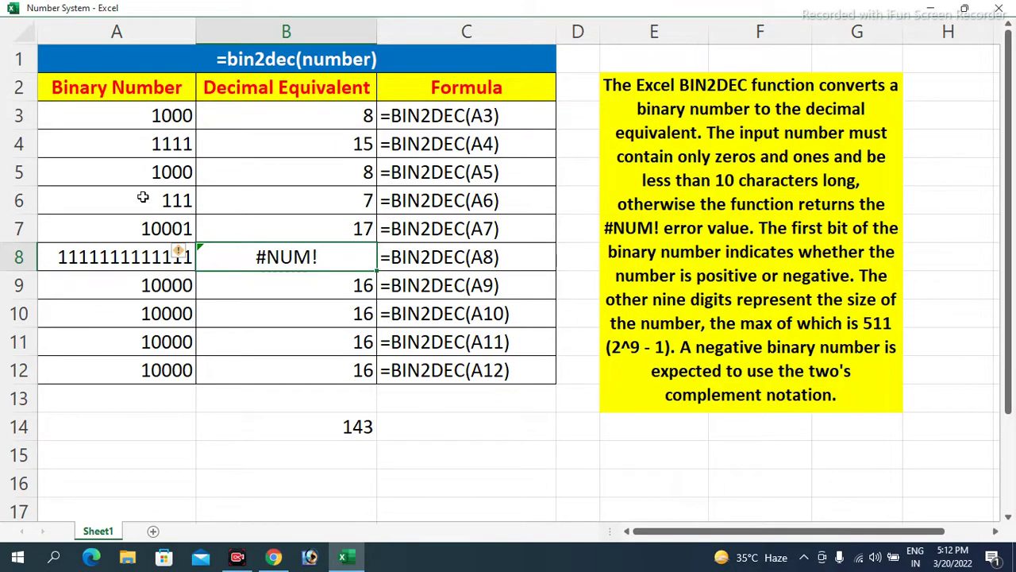
click(102, 257)
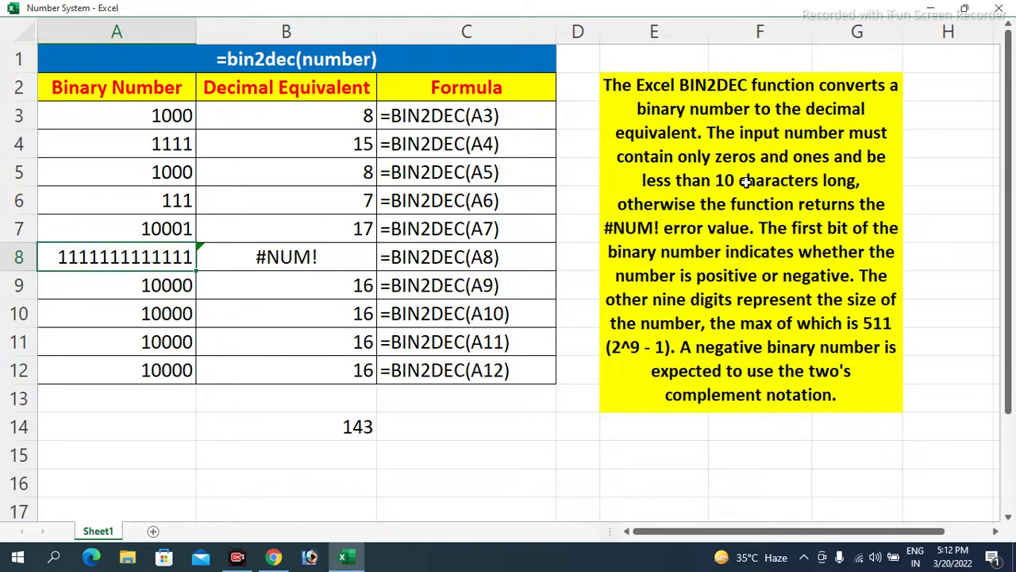
text(111111111)
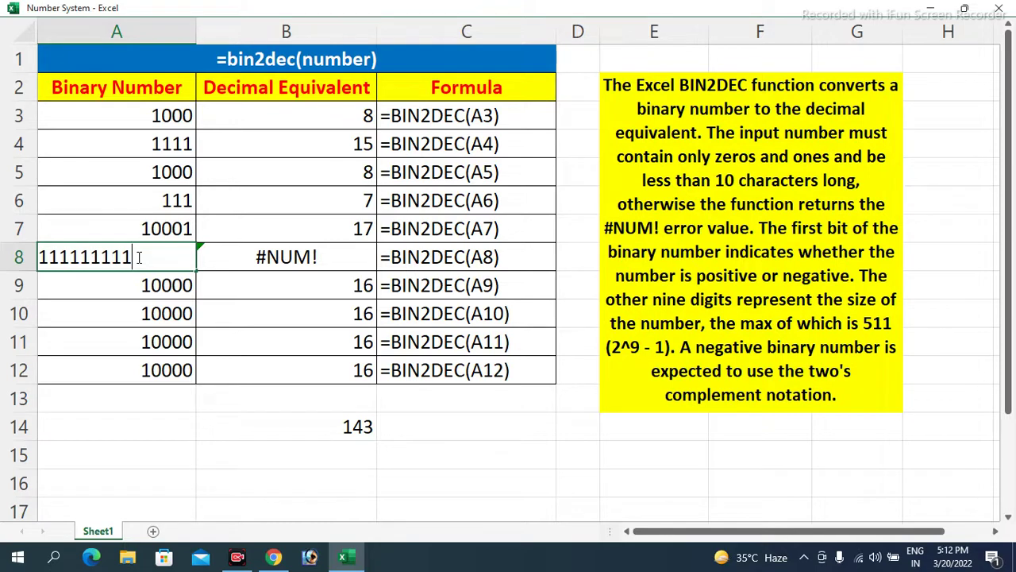
key(Return)
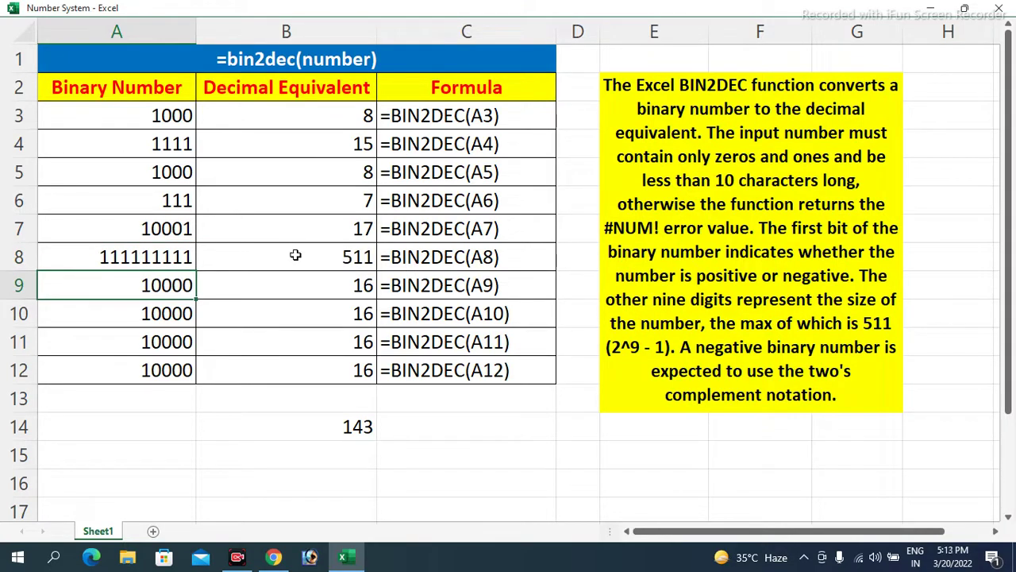
click(308, 261)
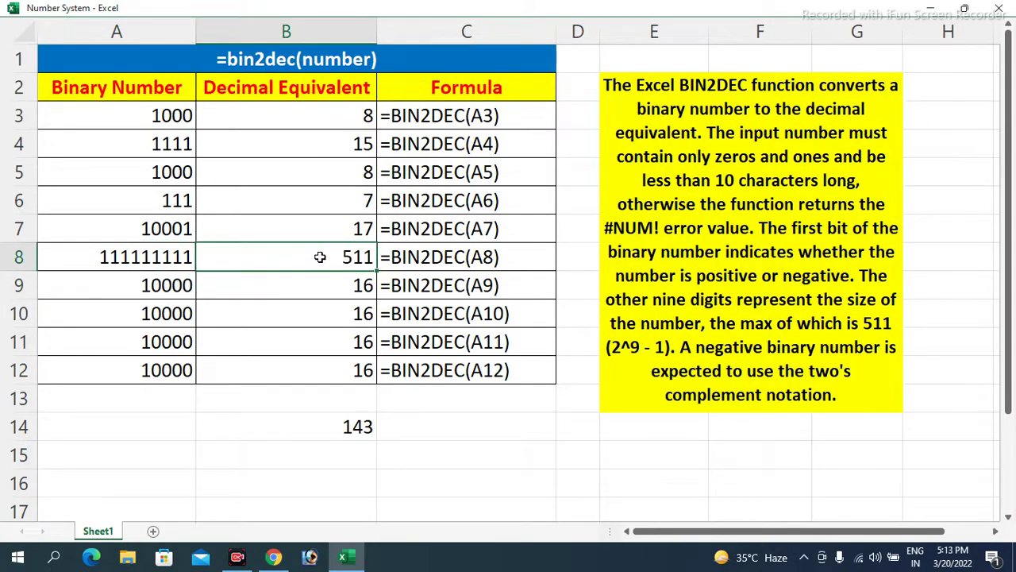
click(150, 294)
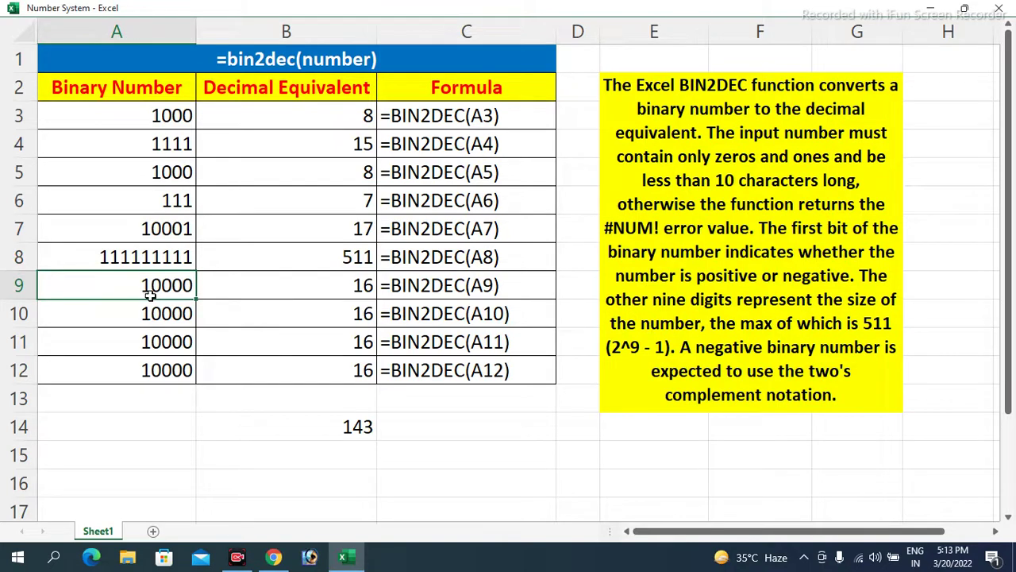
text(100000)
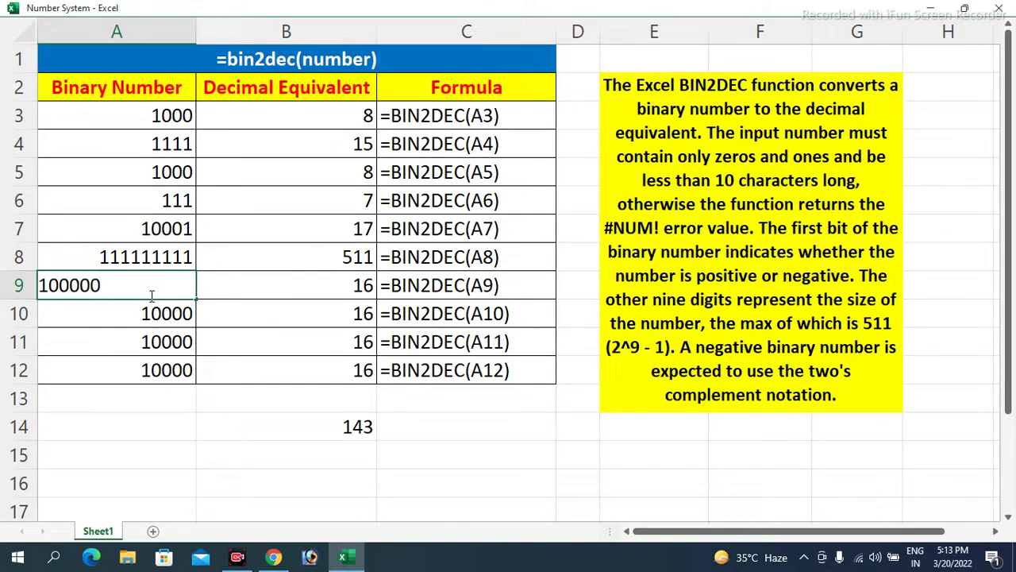
text(111)
key(Return)
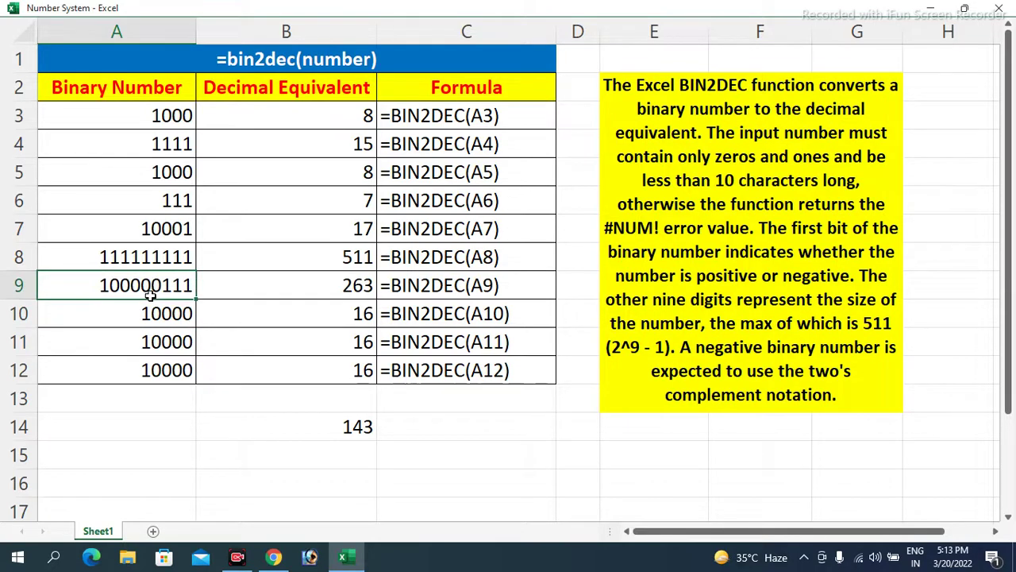
text(1111111111)
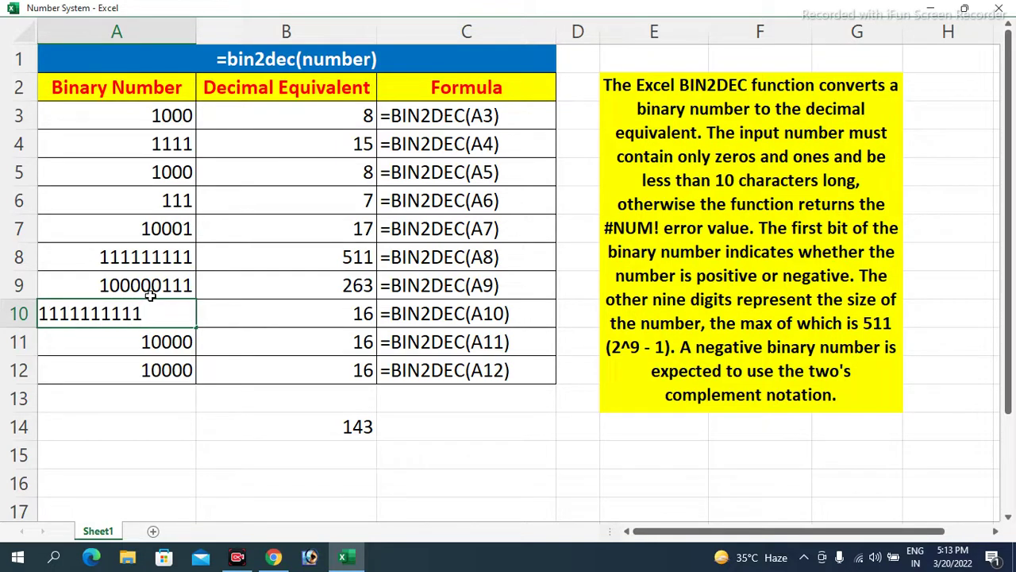
key(Return)
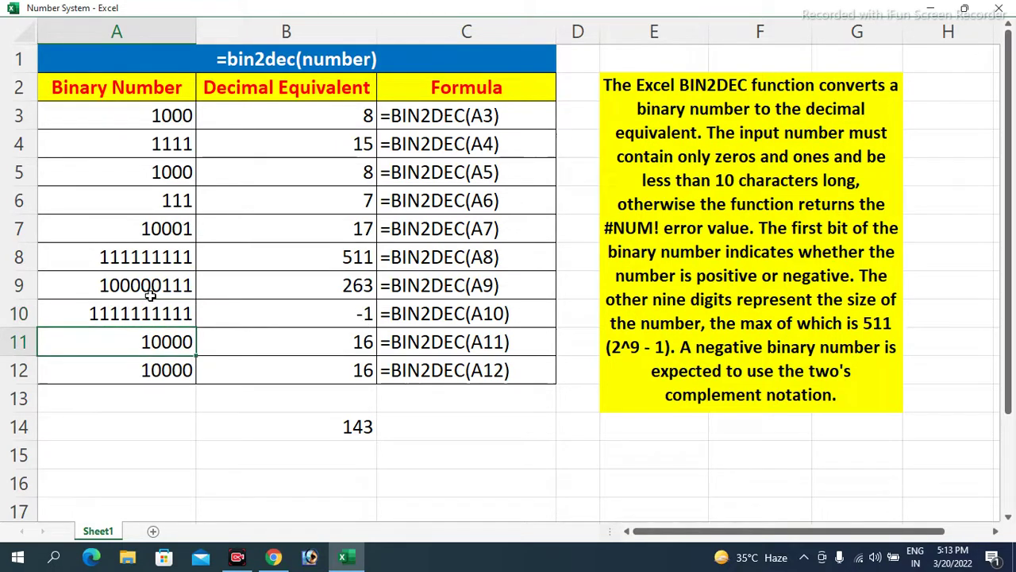
click(336, 314)
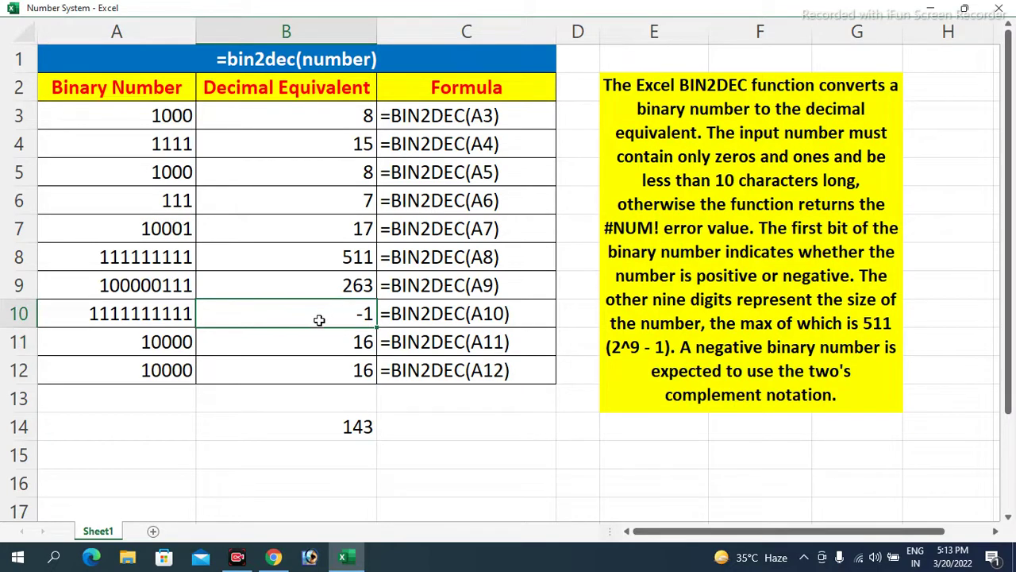
click(186, 317)
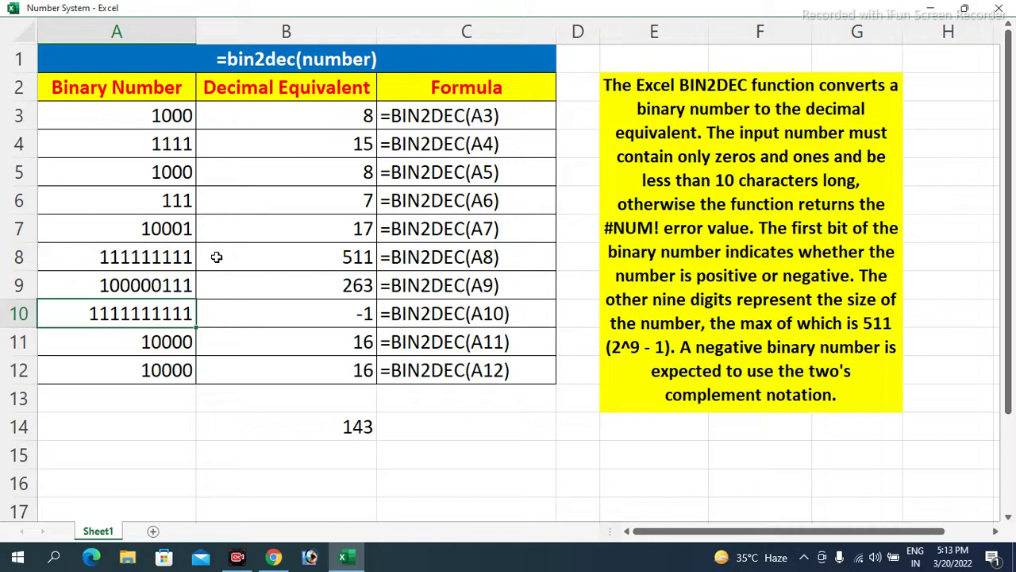
click(153, 148)
drag(153, 117, 157, 366)
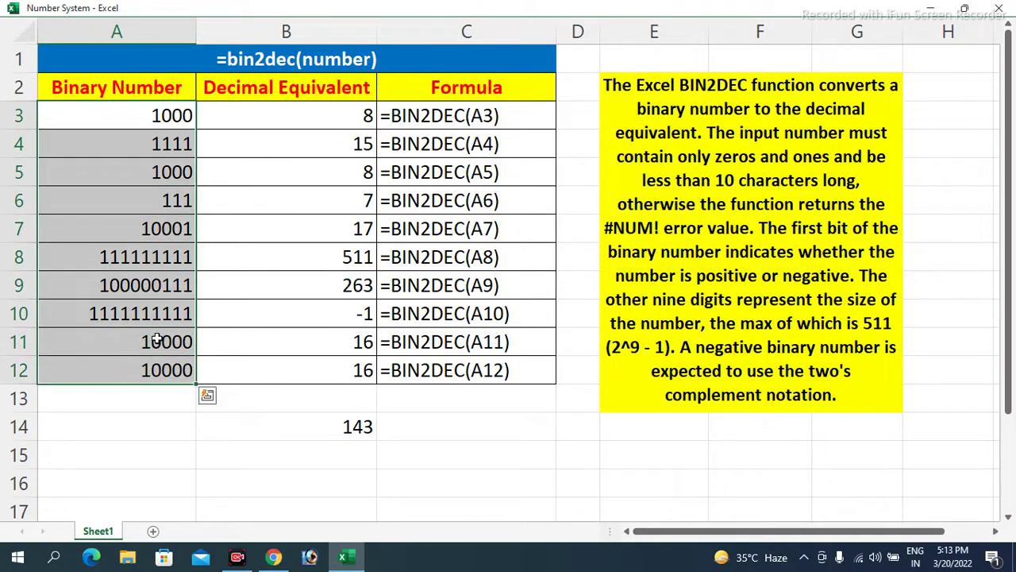
click(316, 119)
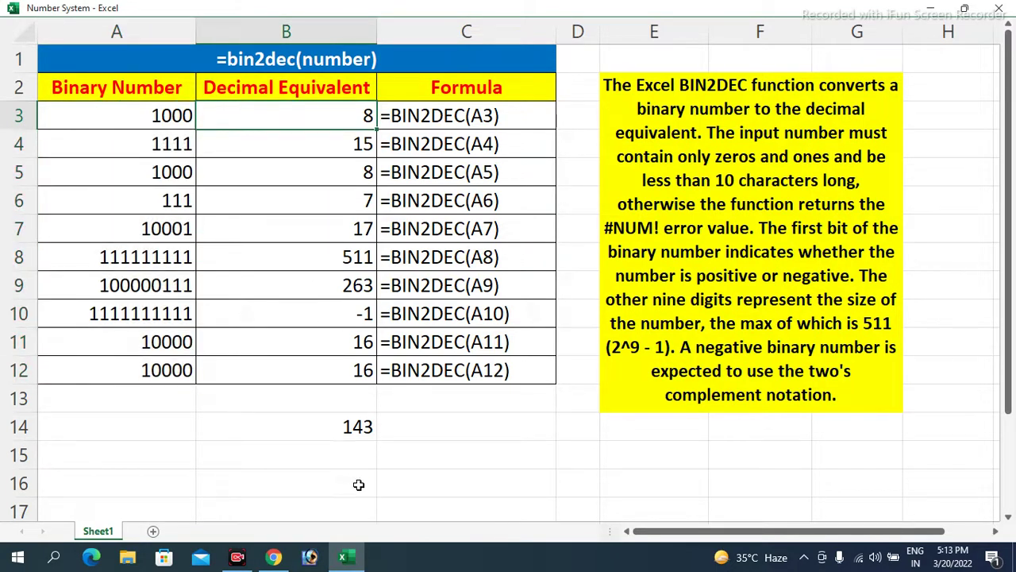
click(358, 429)
double_click(370, 429)
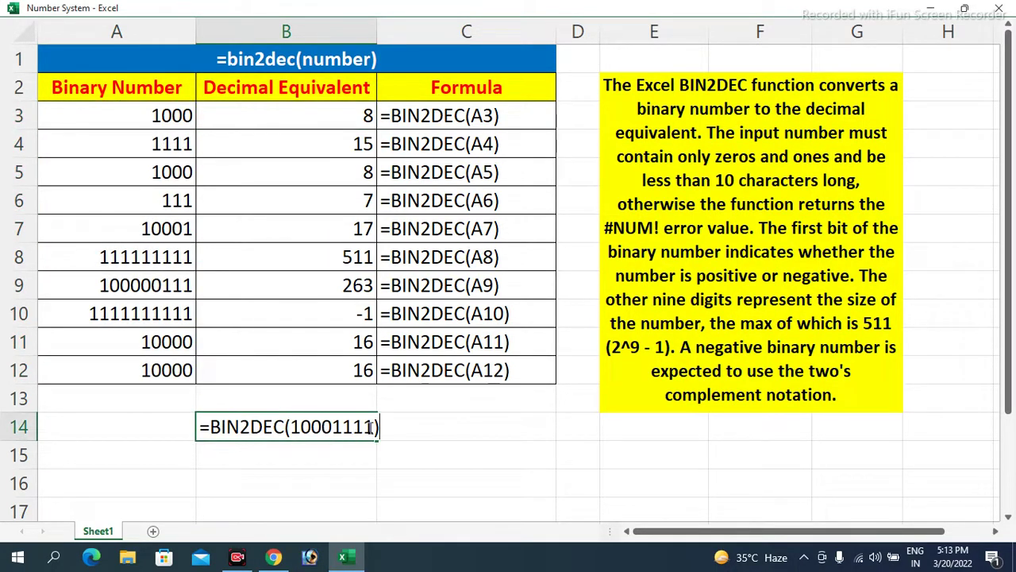
text(1111)
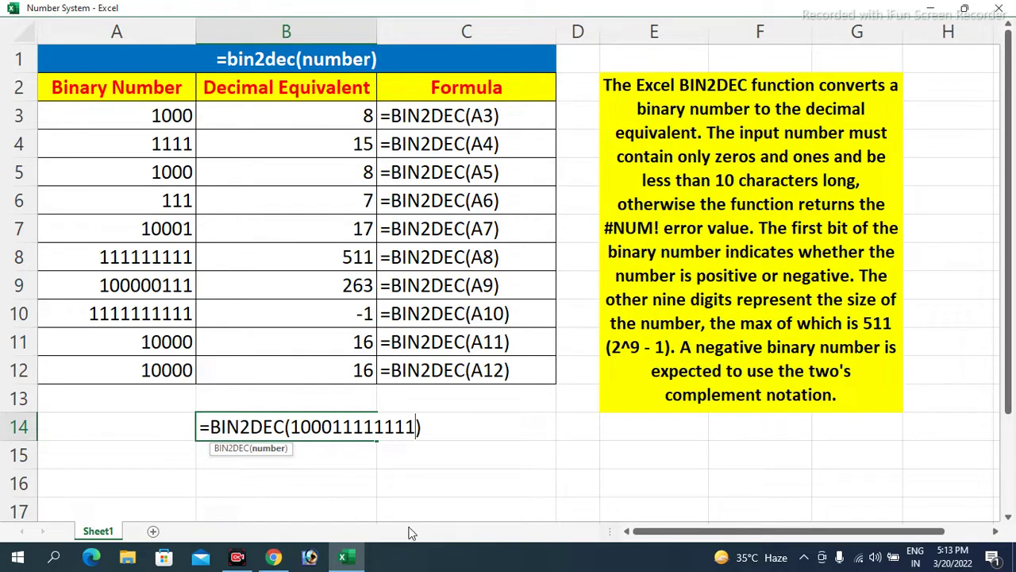
key(Return)
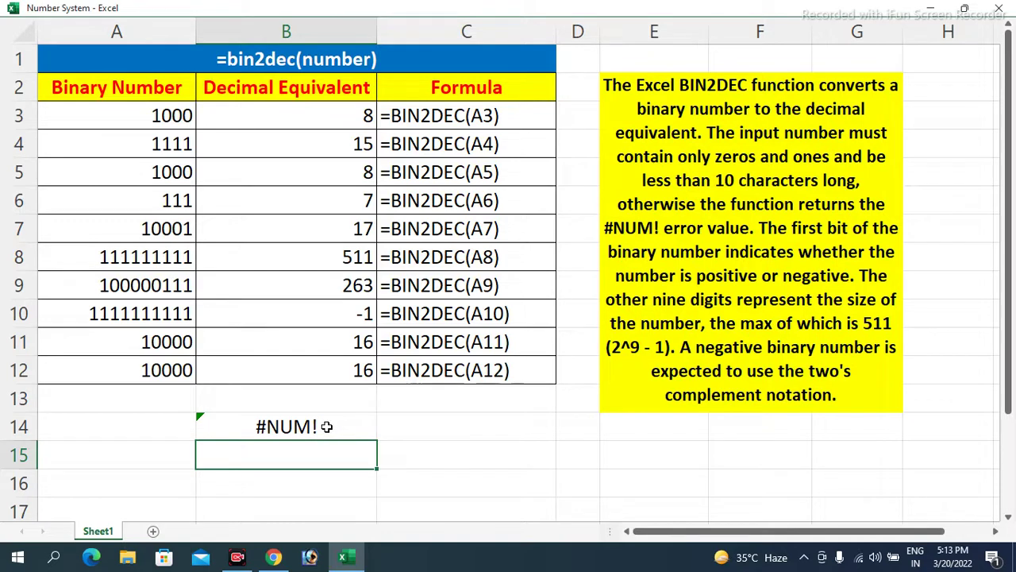
click(326, 427)
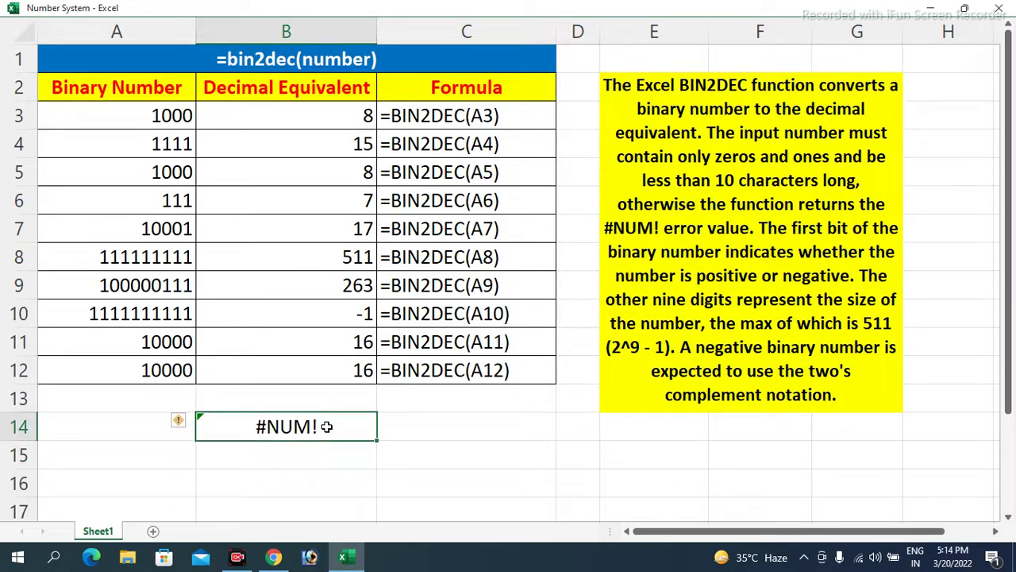